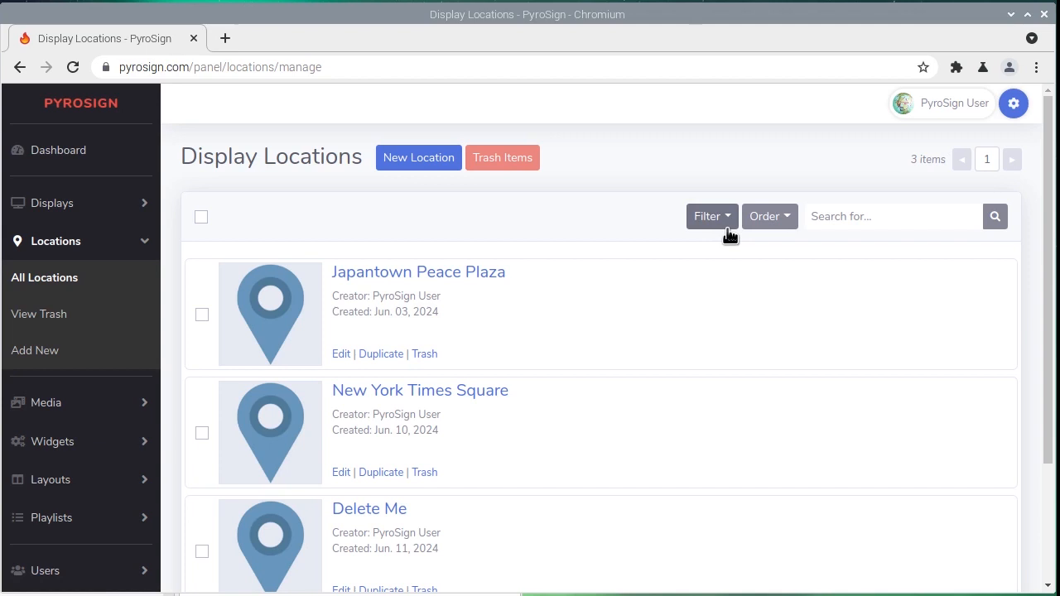
# - Examine the filter, order, search and pagination options of the display locations list
pyautogui.click(729, 234)
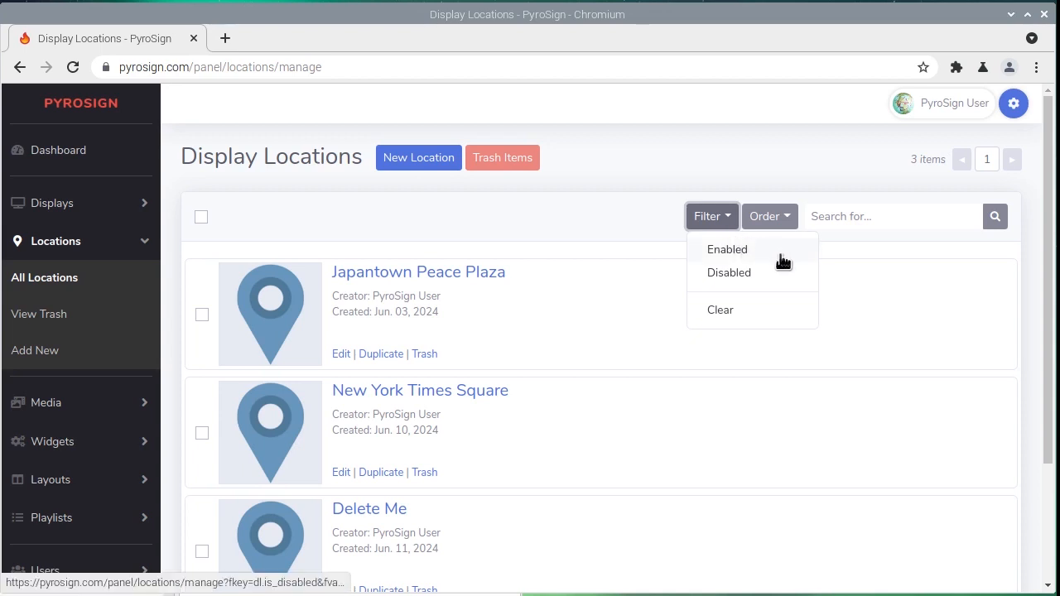
pyautogui.click(737, 225)
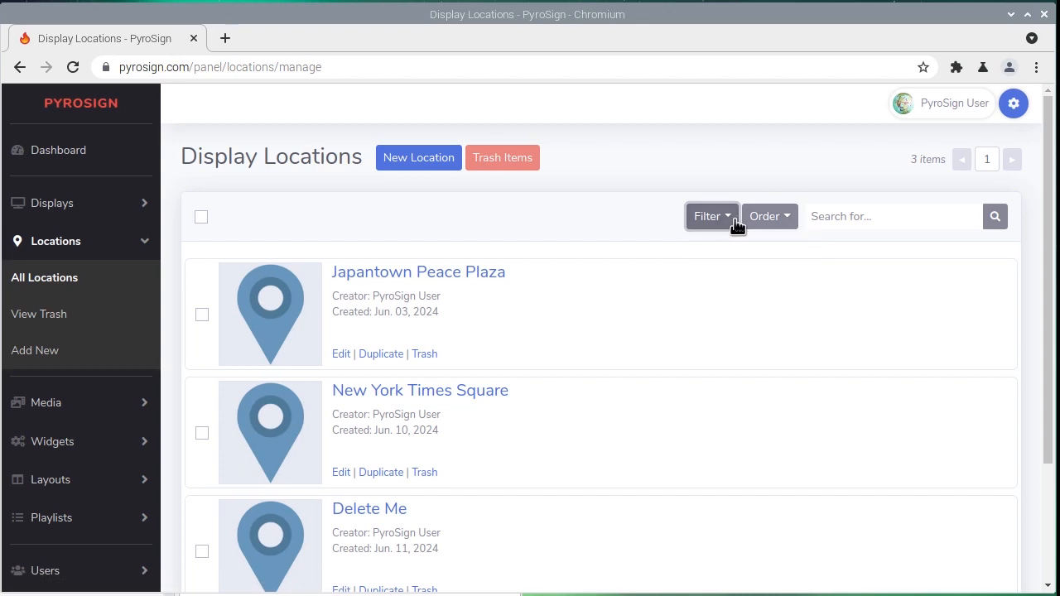
pyautogui.click(792, 231)
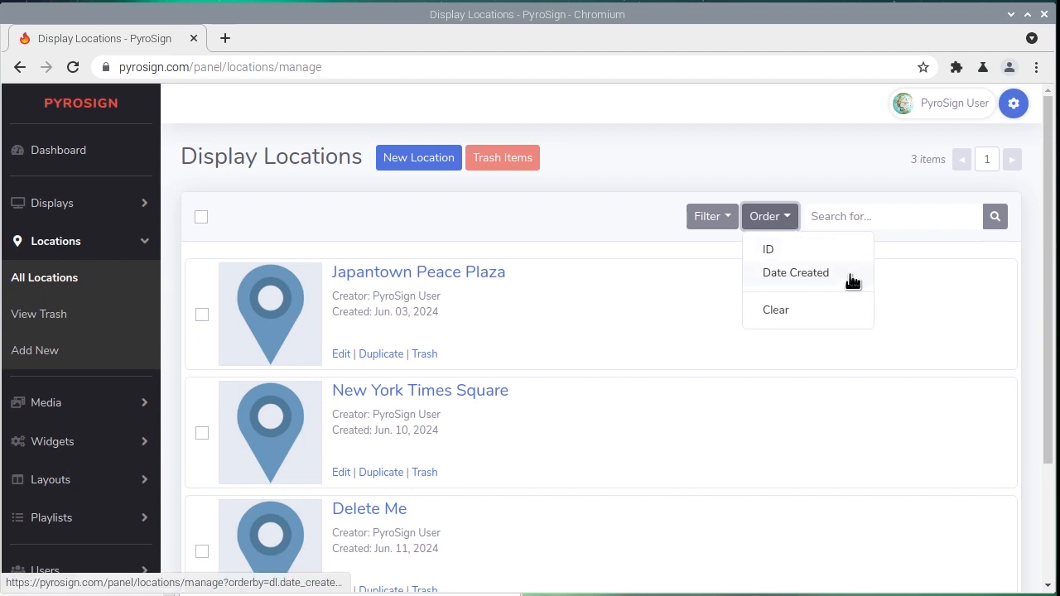
pyautogui.click(792, 225)
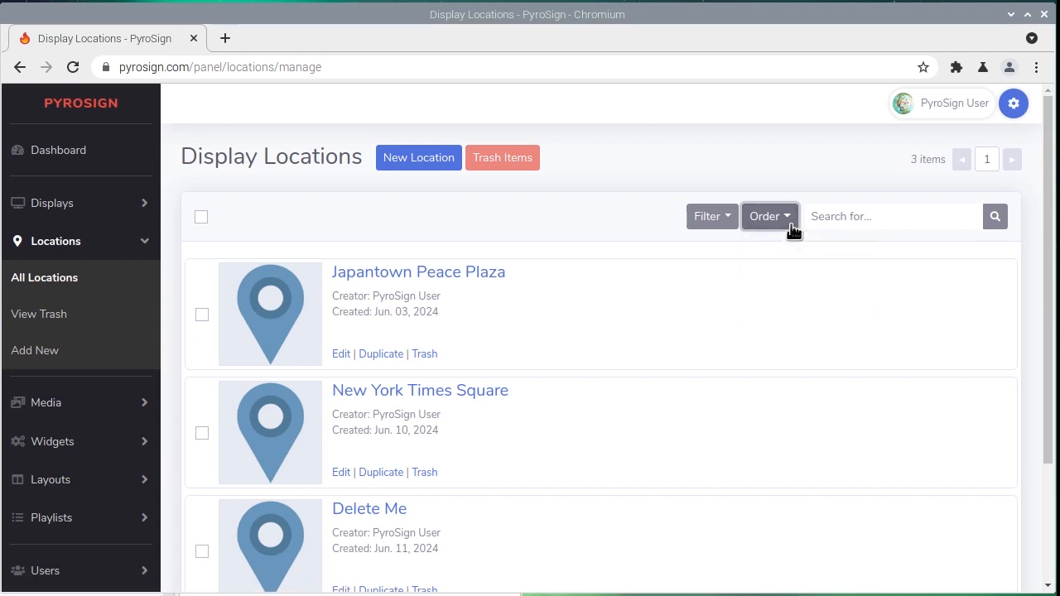
pyautogui.click(855, 222)
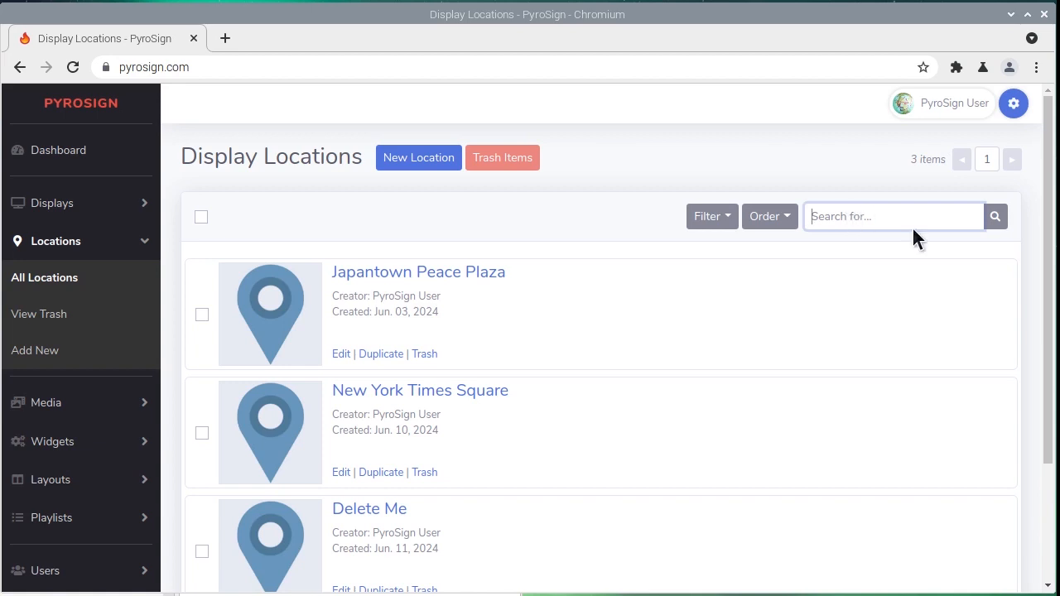
pyautogui.moveTo(1050, 285); pyautogui.dragTo(1043, 440)
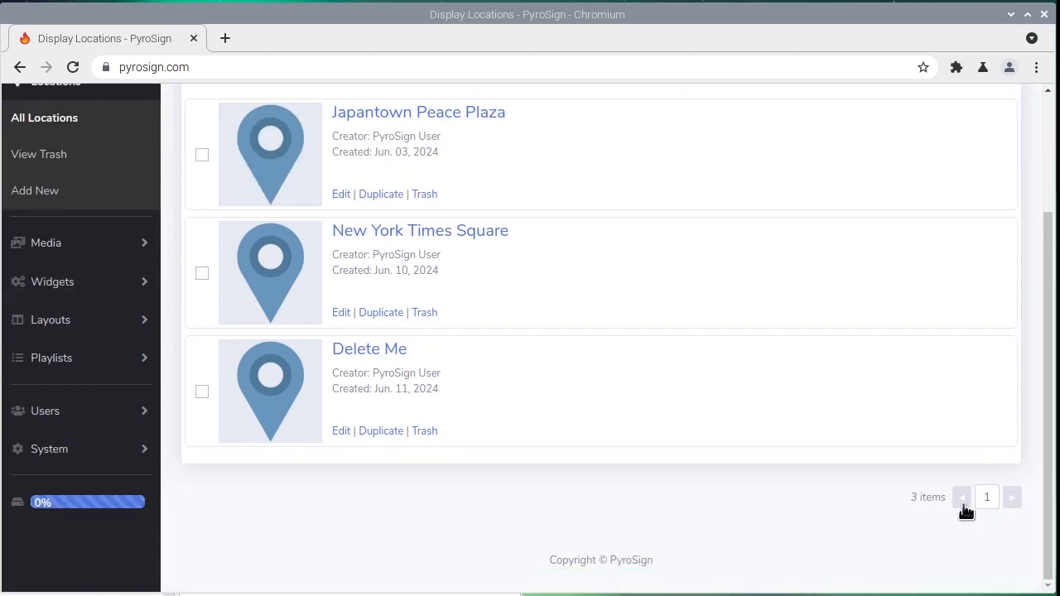
pyautogui.moveTo(1047, 483); pyautogui.dragTo(1045, 323)
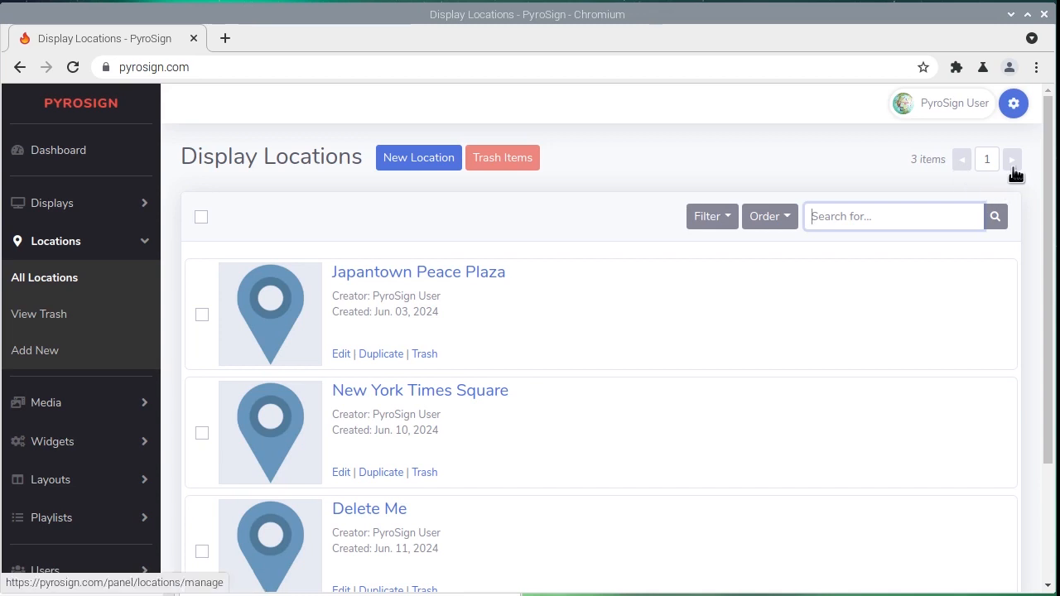
# - Permanently delete the "Delete Me" location from the locations trash
pyautogui.click(110, 322)
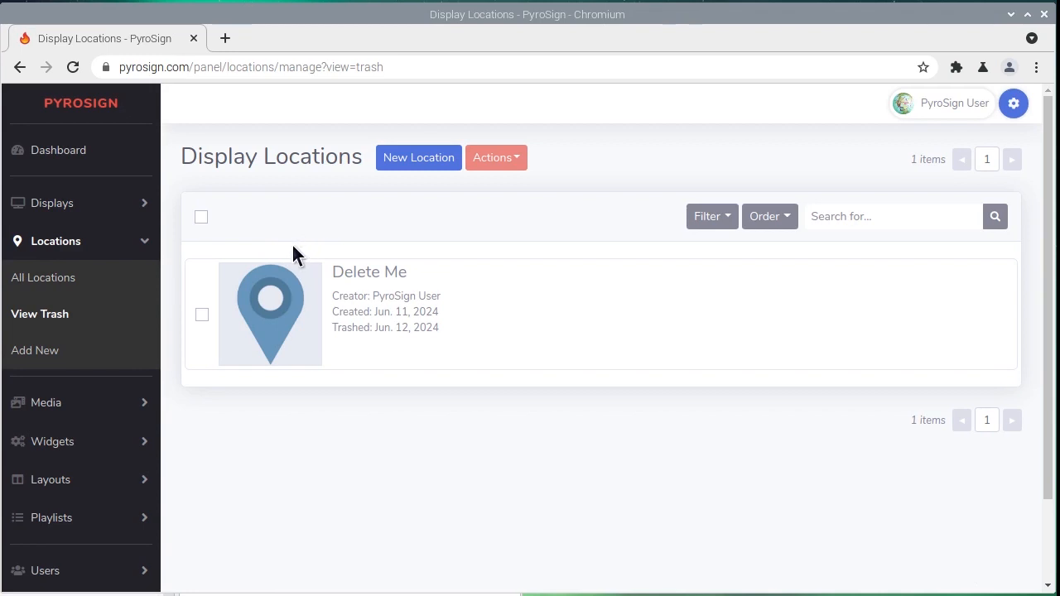
pyautogui.click(202, 316)
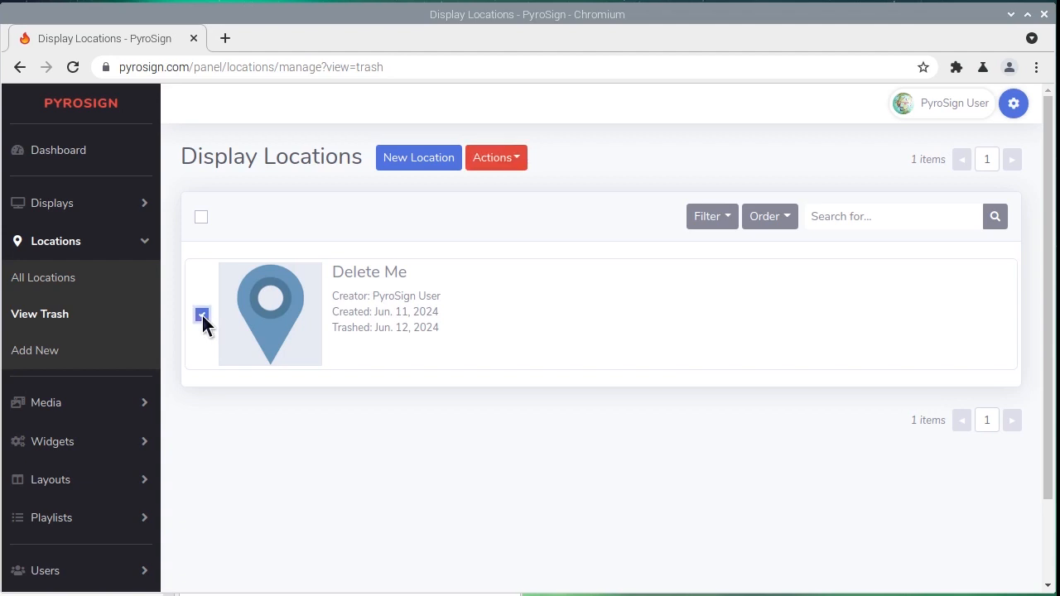
pyautogui.click(522, 166)
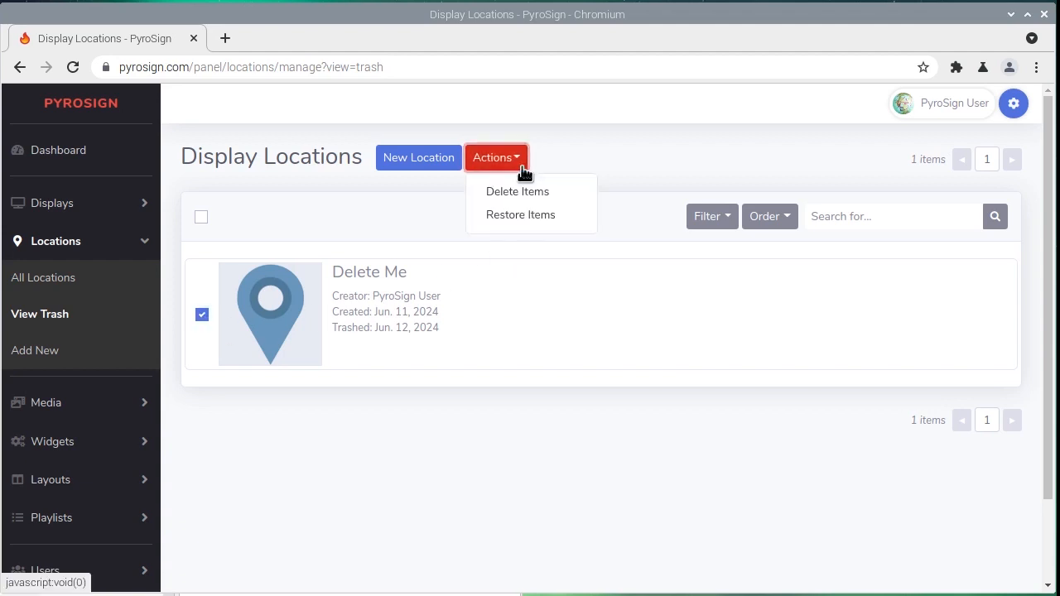
pyautogui.click(579, 196)
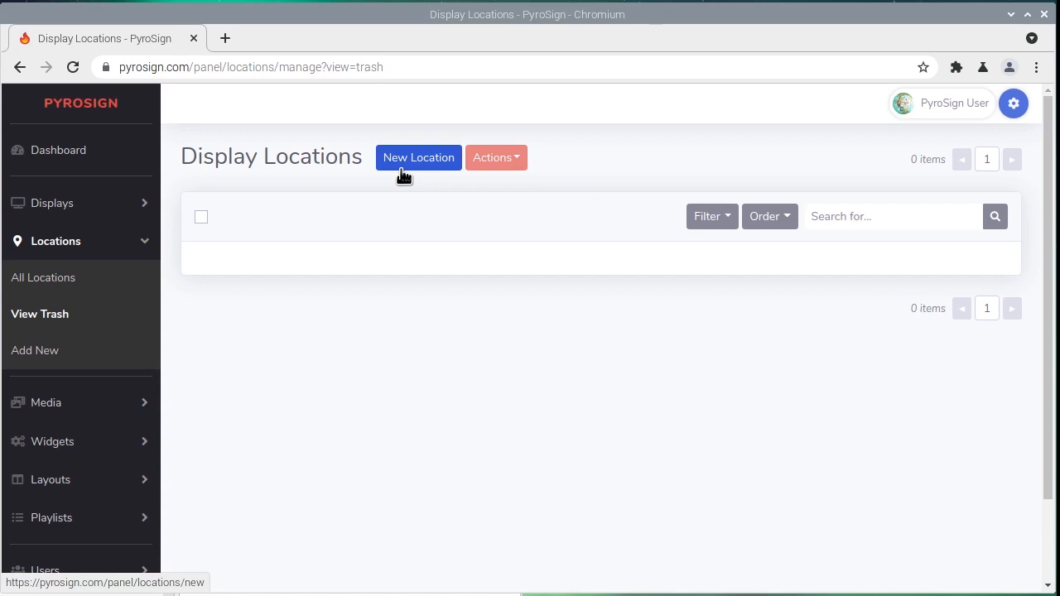
# - Open the location form and review its name, description and attached displays
pyautogui.click(116, 358)
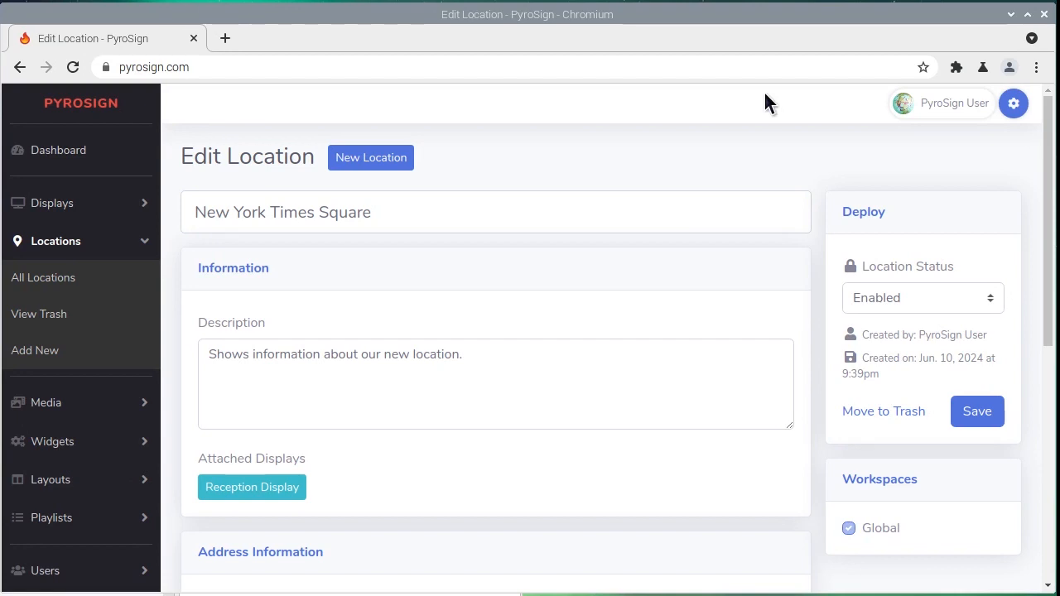
pyautogui.click(451, 204)
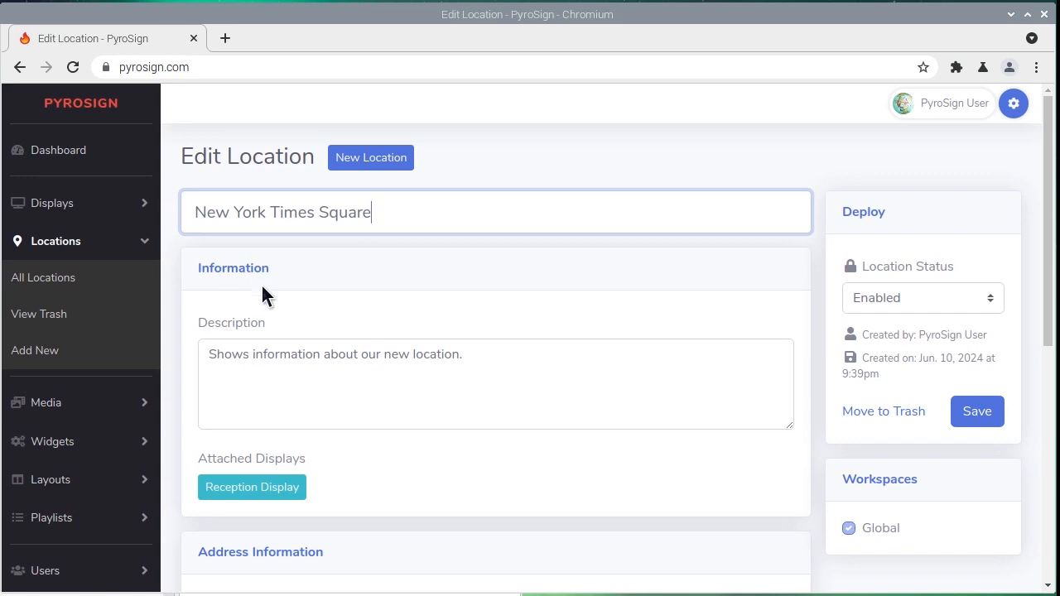
pyautogui.click(301, 374)
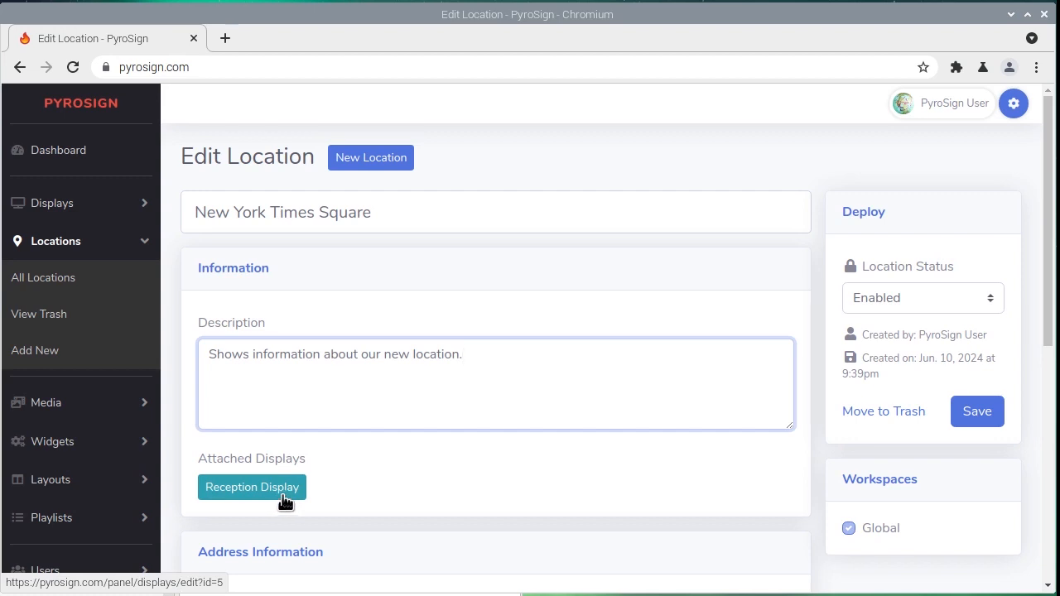
# - Review the location's street address, city, state/country, zip code and phone fields under Address Information
pyautogui.moveTo(1048, 334); pyautogui.dragTo(1050, 546)
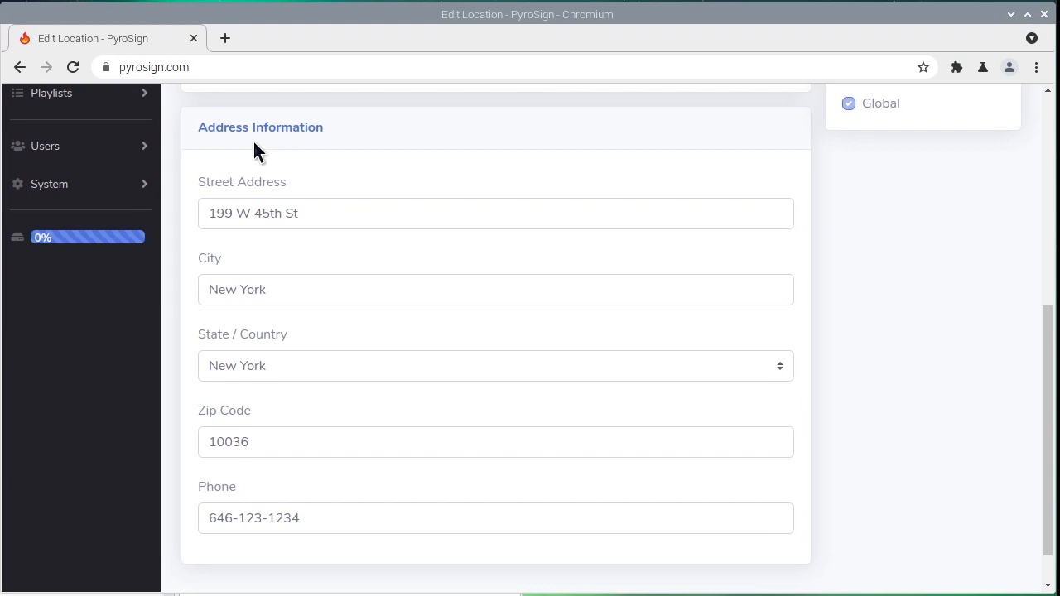
pyautogui.click(335, 215)
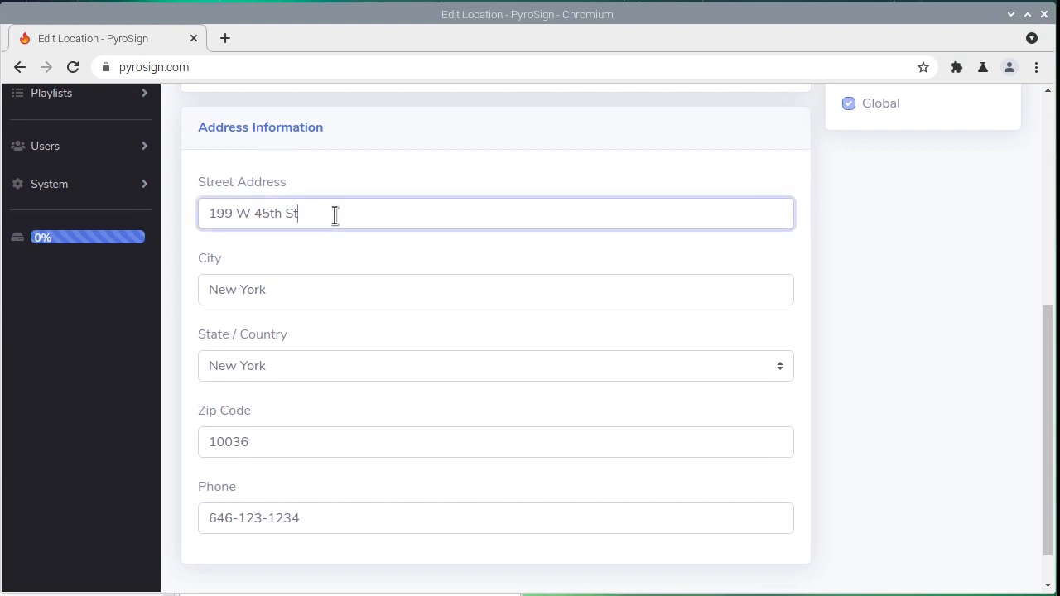
pyautogui.click(381, 283)
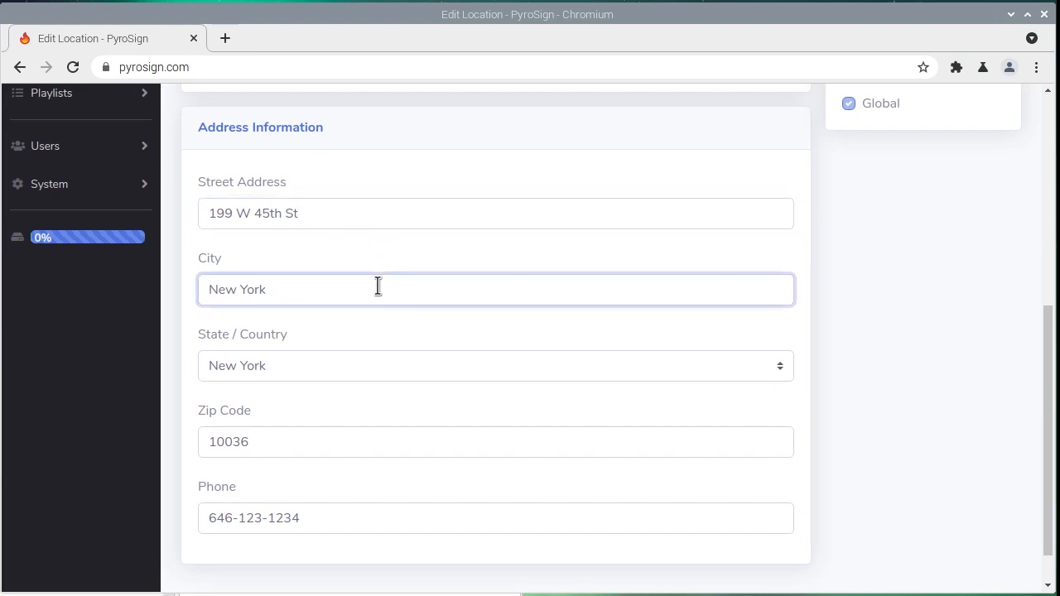
pyautogui.click(410, 365)
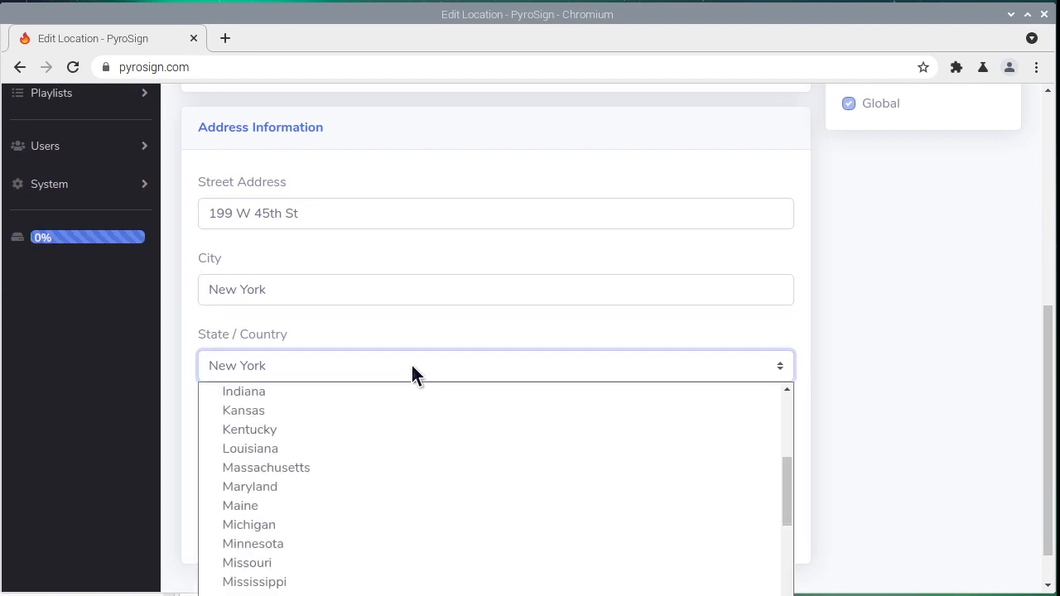
pyautogui.click(411, 365)
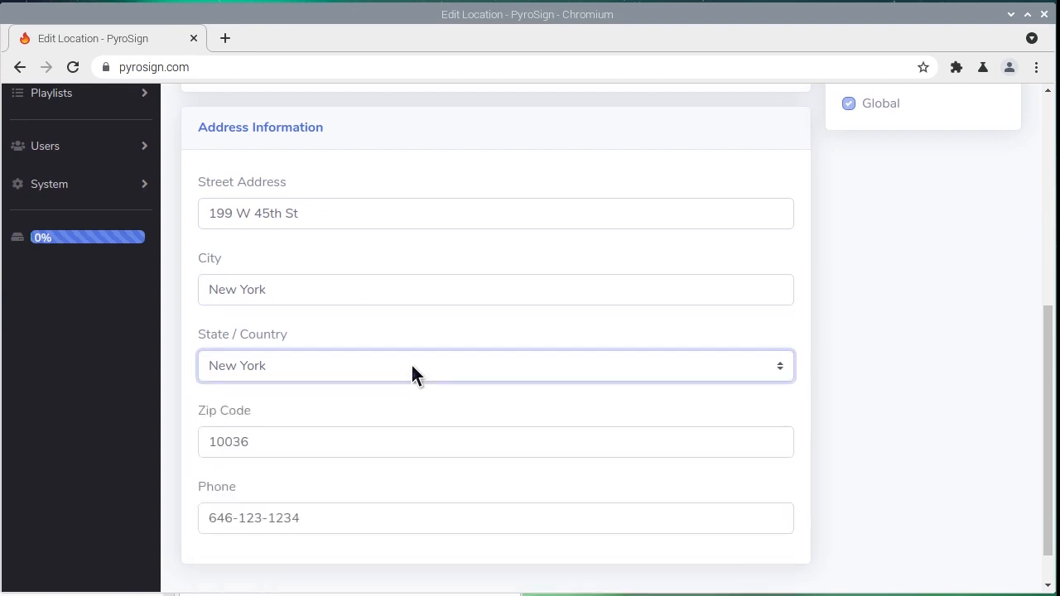
pyautogui.click(428, 444)
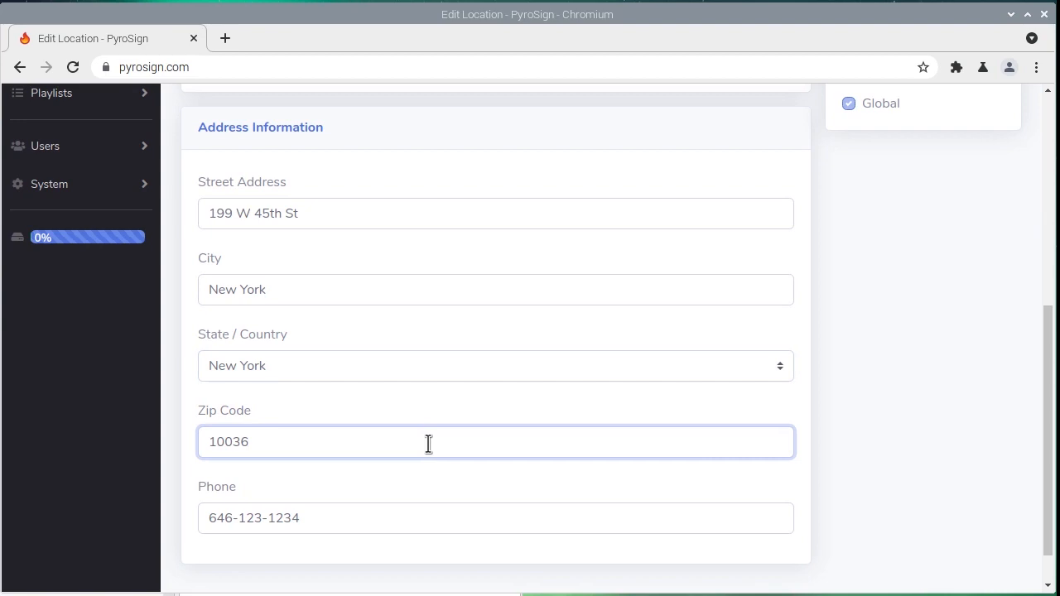
pyautogui.click(446, 512)
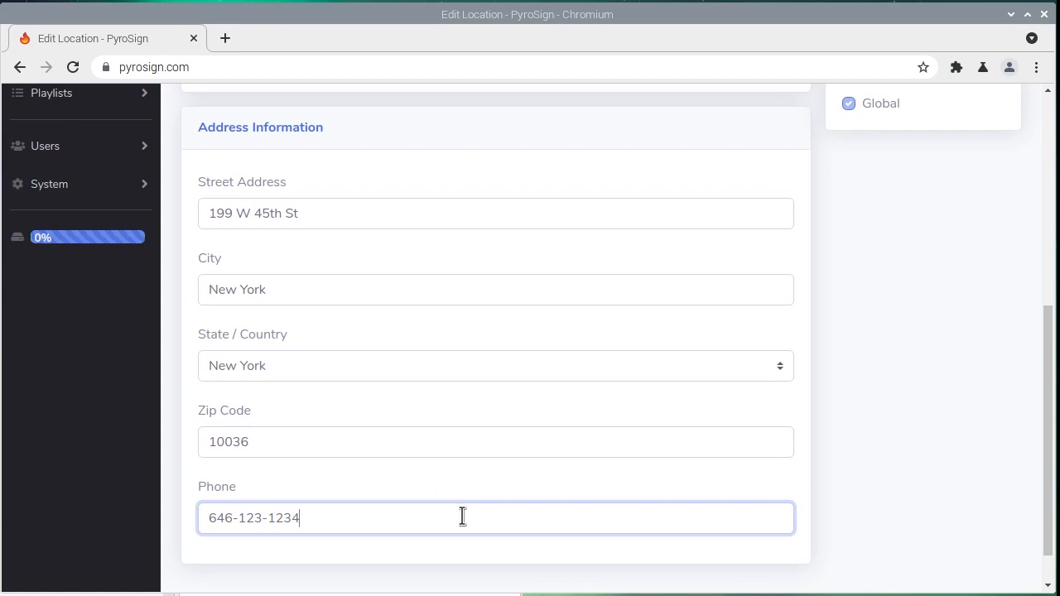
# - Check the available location status options and the workspace assignment for the New York Times Square location
pyautogui.scroll(5, 1040, 542)
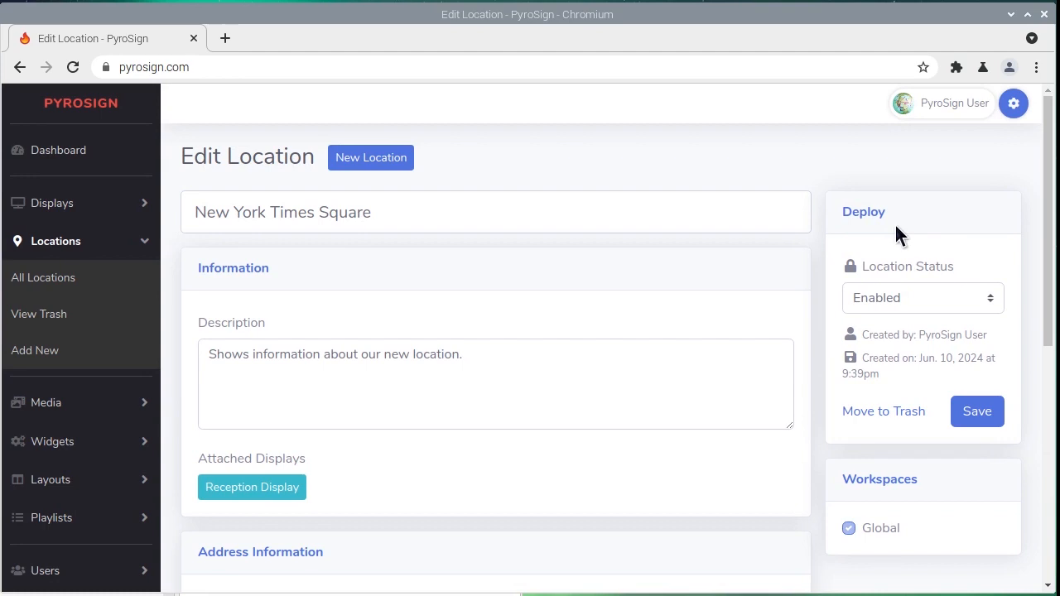
pyautogui.click(959, 303)
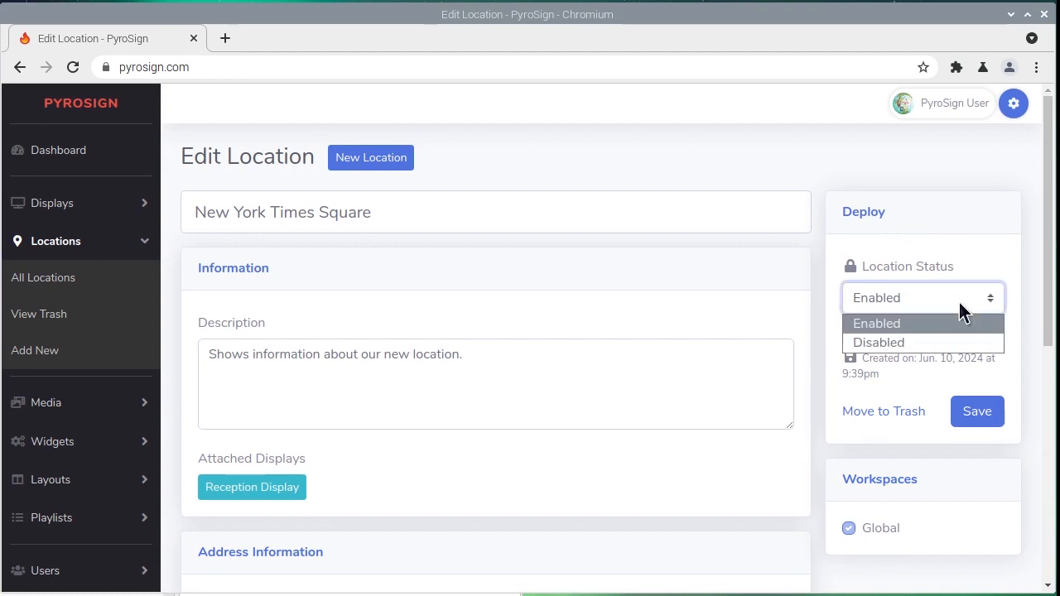
pyautogui.click(959, 302)
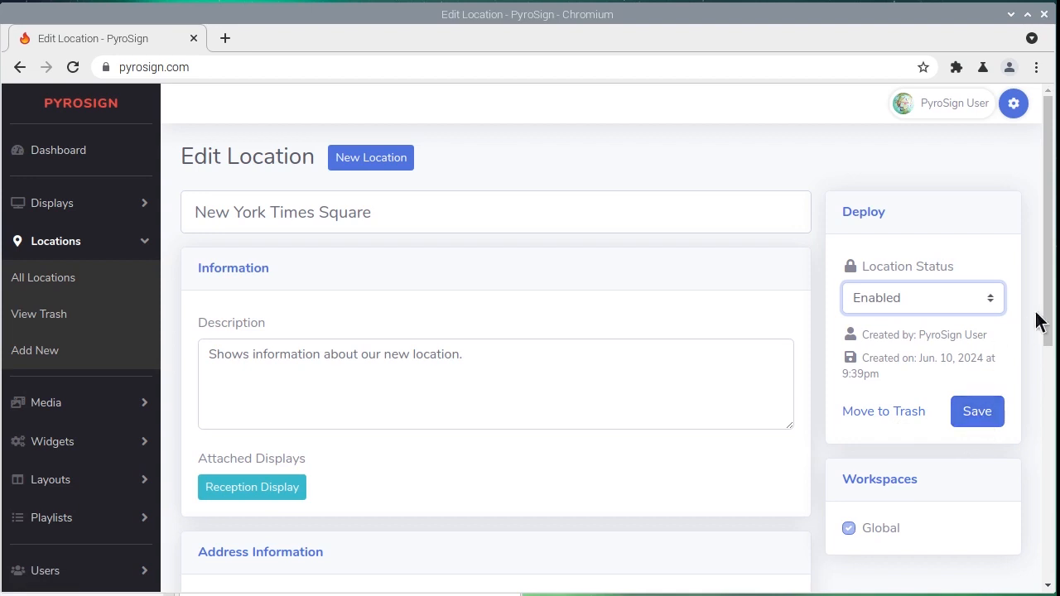
pyautogui.moveTo(1042, 320); pyautogui.dragTo(1033, 410)
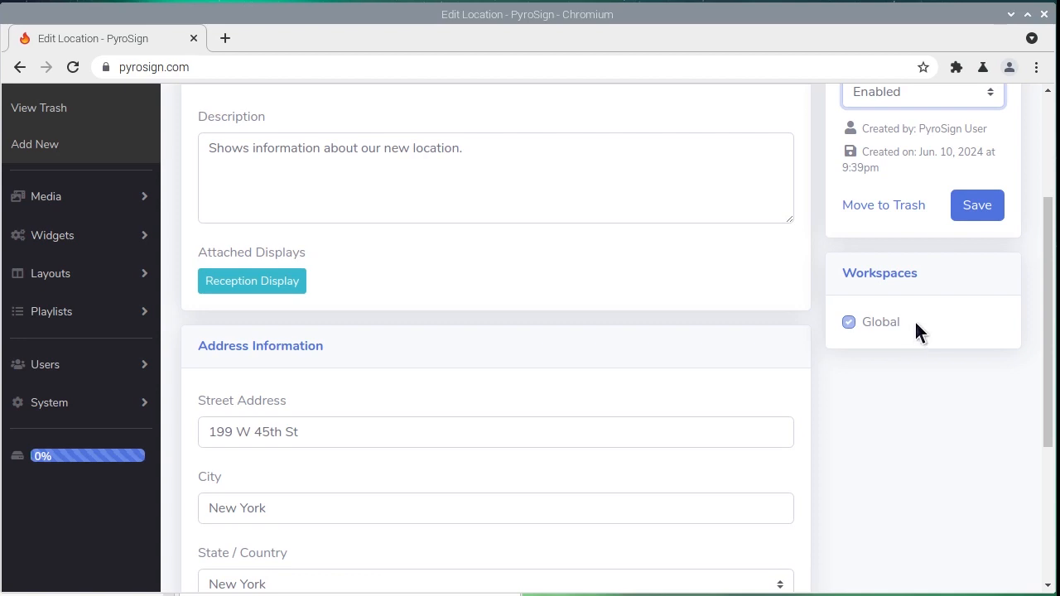
pyautogui.moveTo(1048, 327); pyautogui.dragTo(1047, 195)
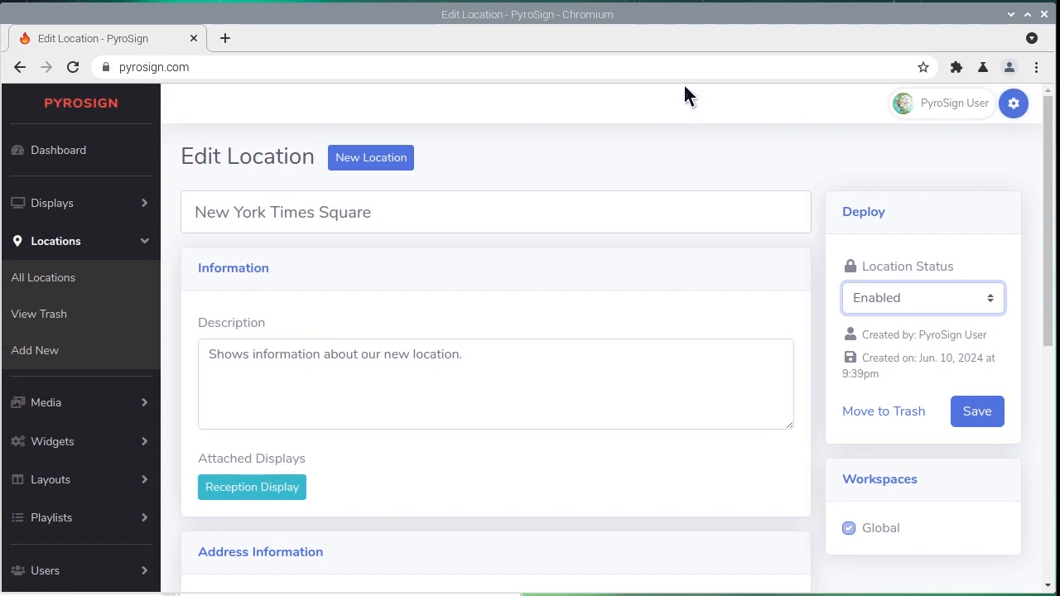
# - View the New York Times Square and Japantown Peace Plaza location details on the dashboard's Display Map
pyautogui.click(77, 162)
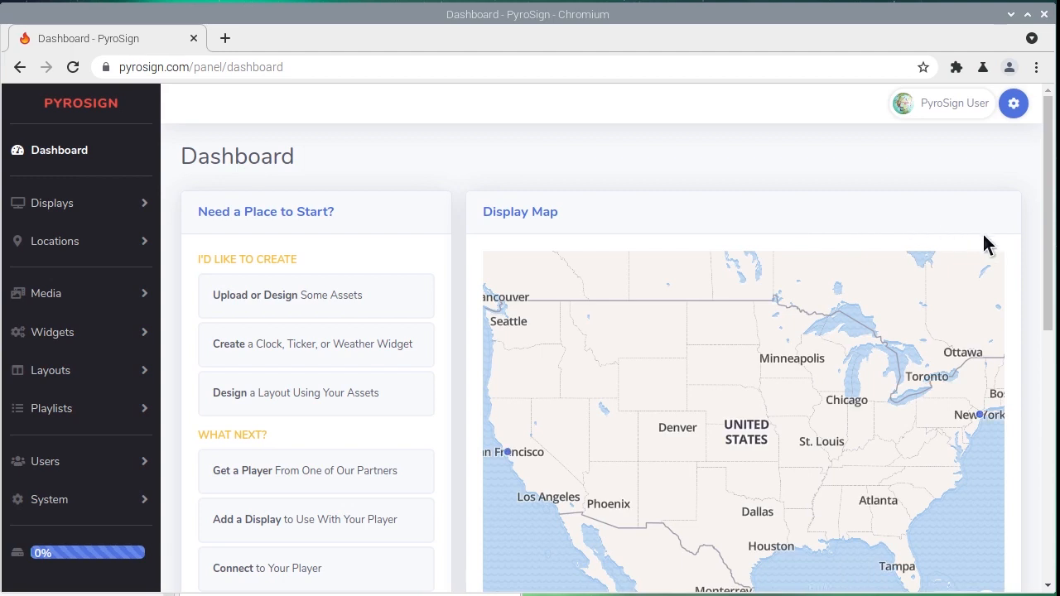
pyautogui.moveTo(1050, 288); pyautogui.dragTo(1050, 327)
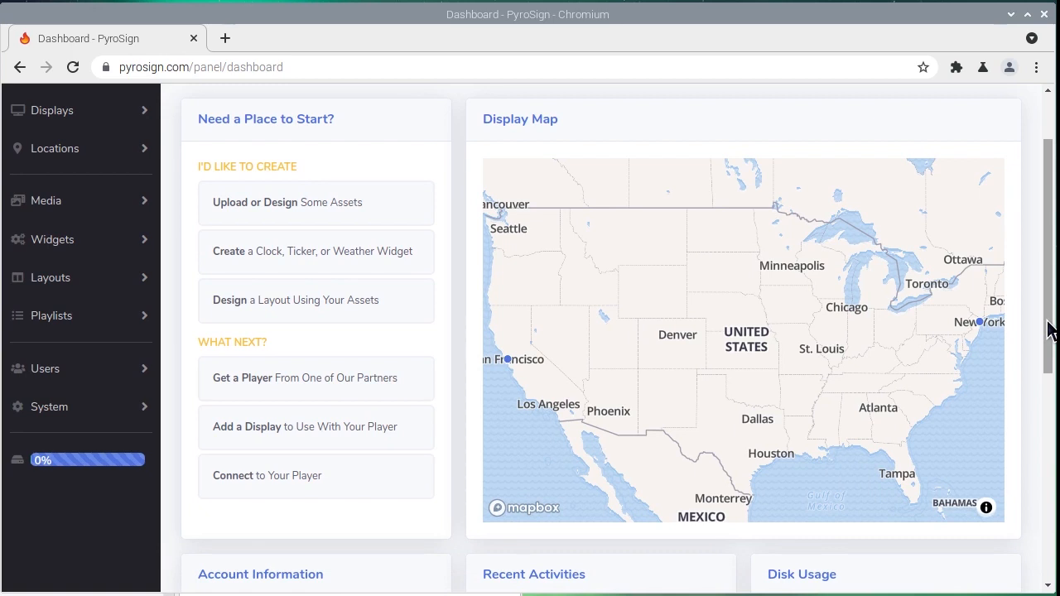
pyautogui.click(983, 326)
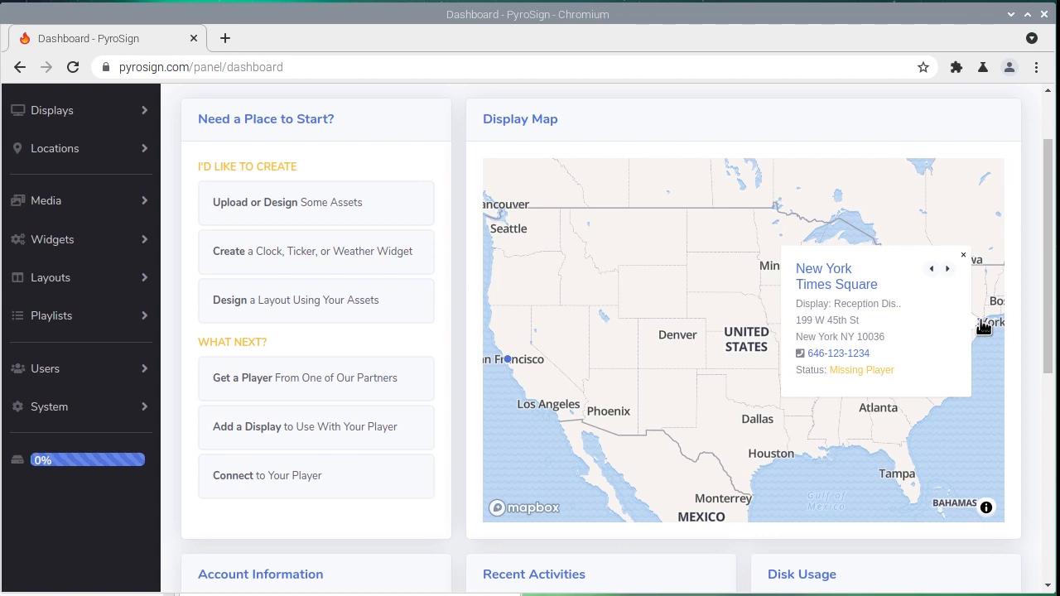
pyautogui.click(949, 273)
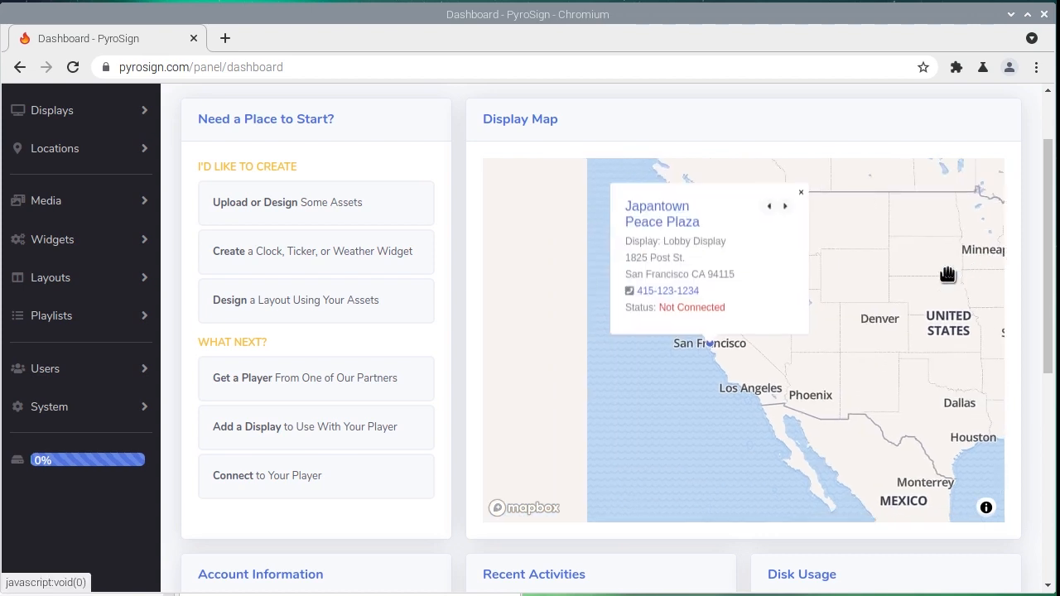
pyautogui.click(820, 205)
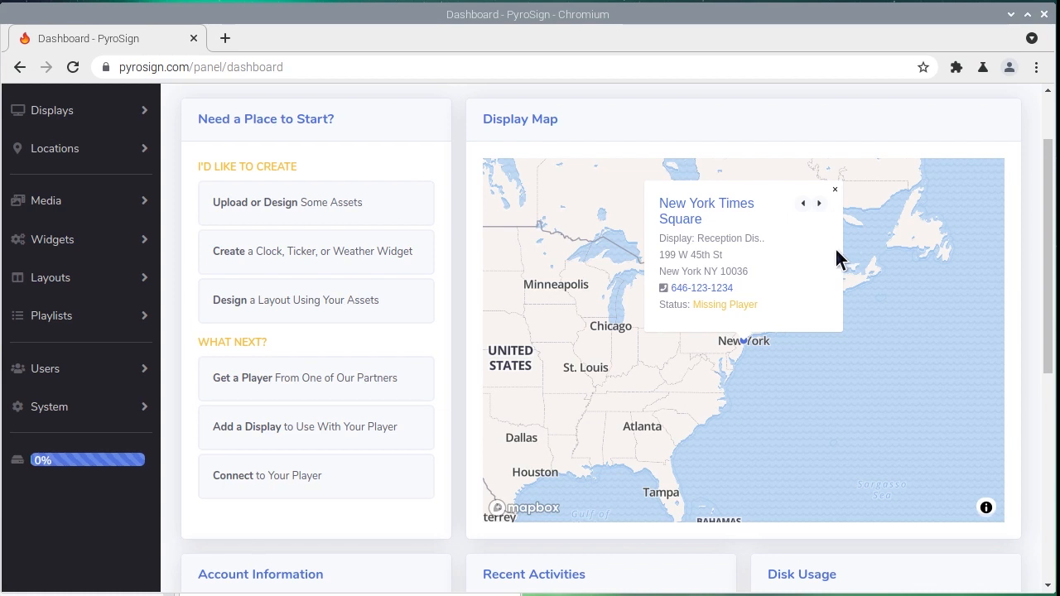
# - Return to the list of all display locations
pyautogui.moveTo(1050, 261); pyautogui.dragTo(1049, 193)
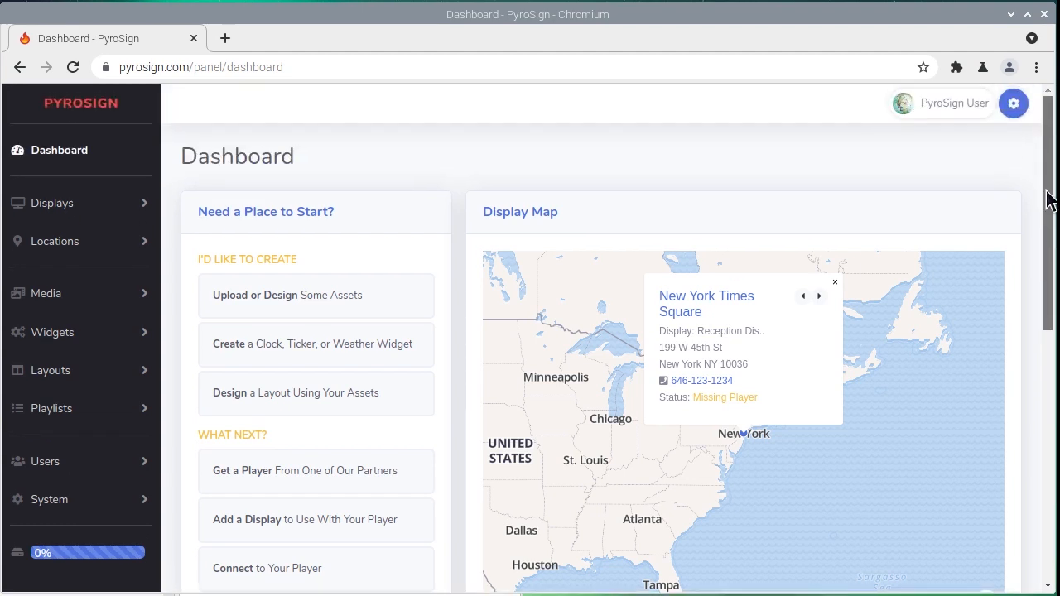
pyautogui.click(64, 247)
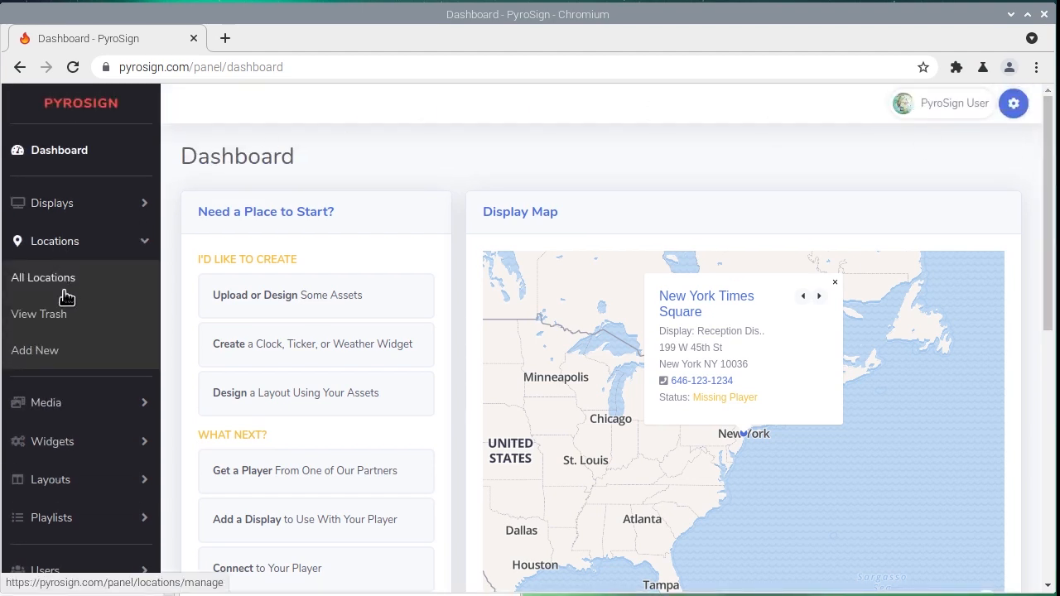
pyautogui.click(61, 284)
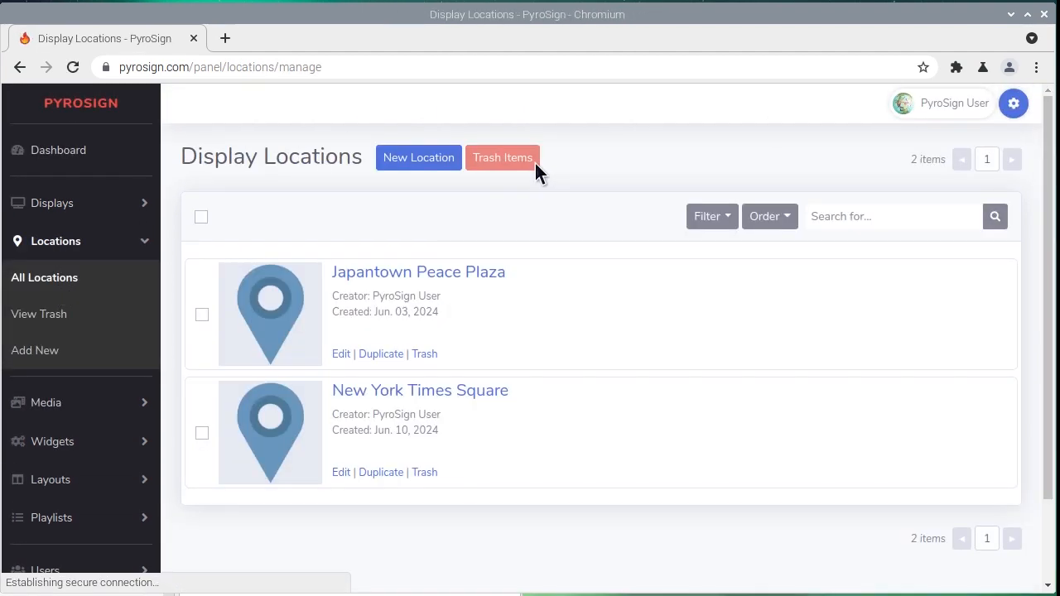